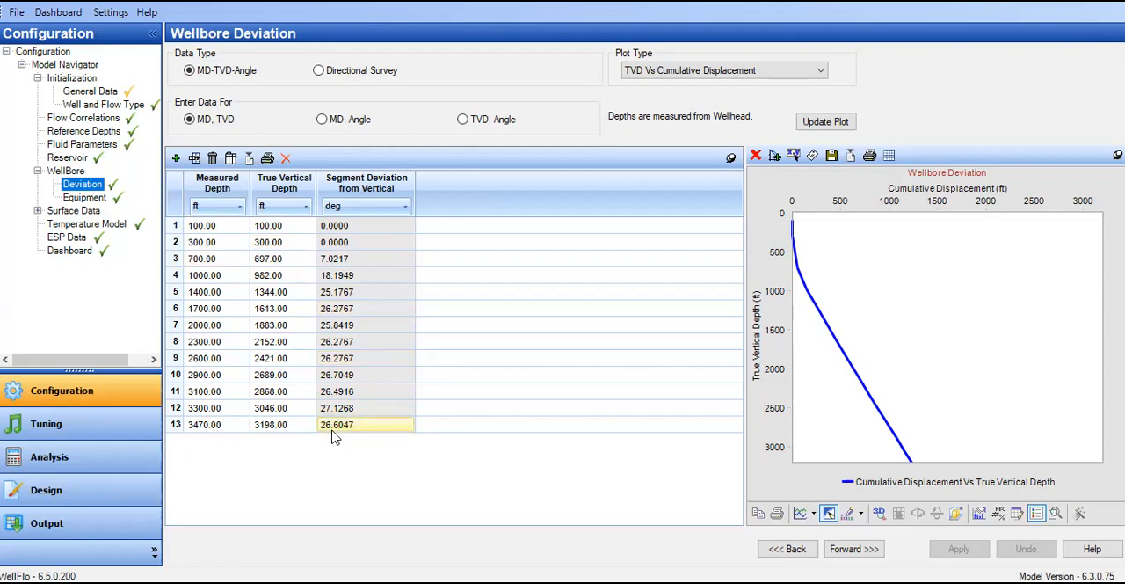
Step: Open the wellbore equipment data and rename the tubing entry as Tubing
click(323, 243)
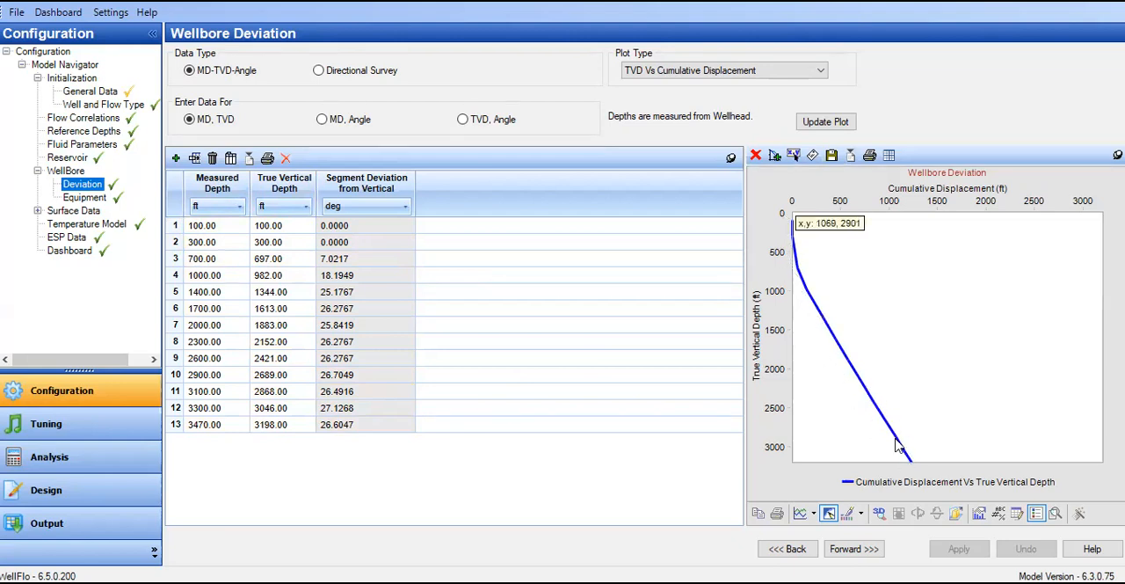
click(90, 199)
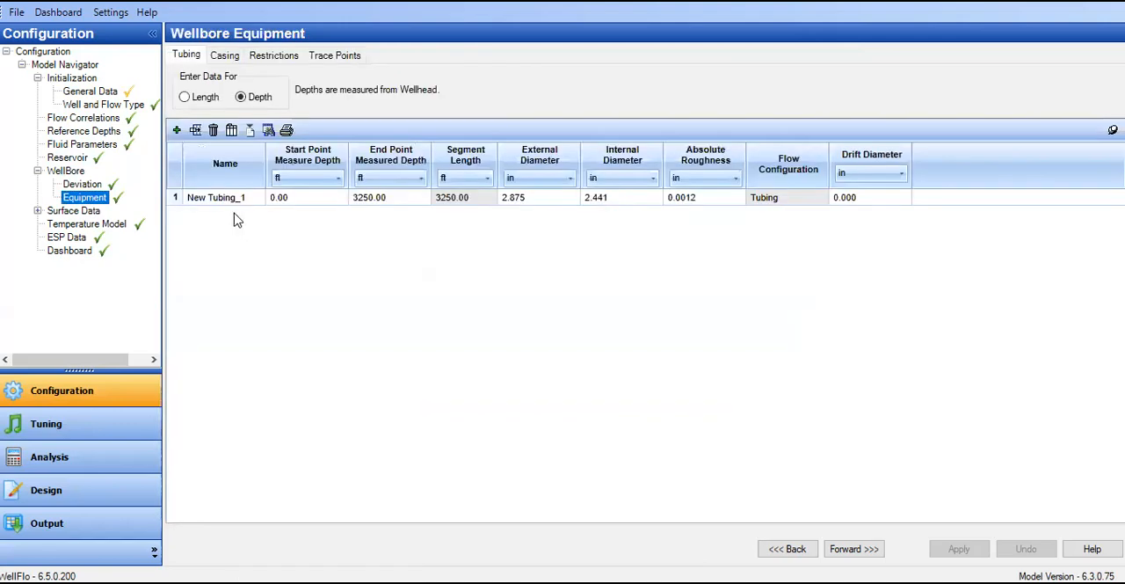
click(233, 202)
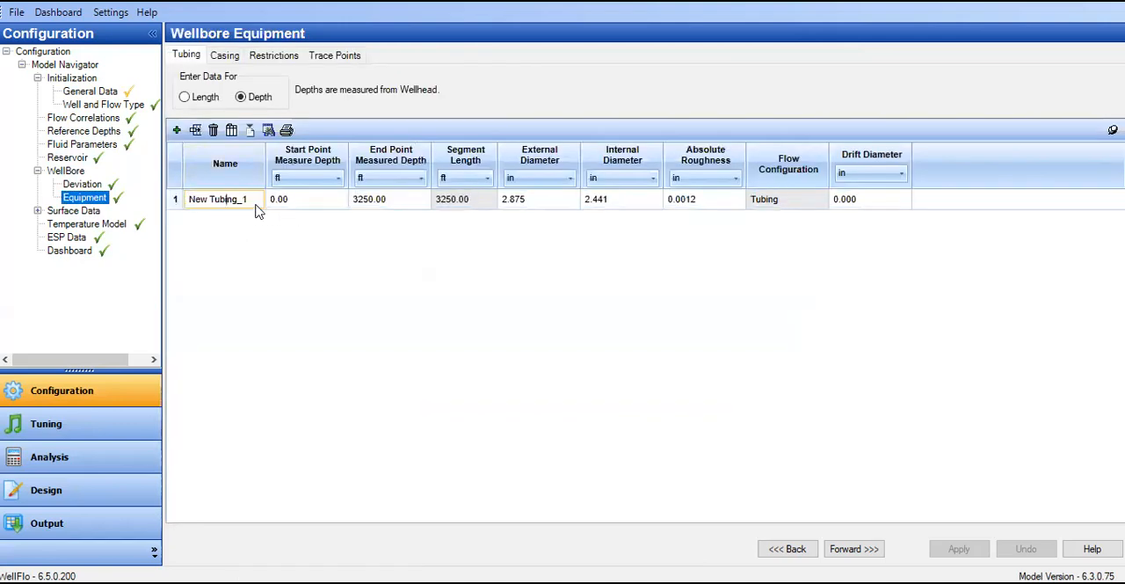
click(255, 204)
text(Tubing)
click(298, 265)
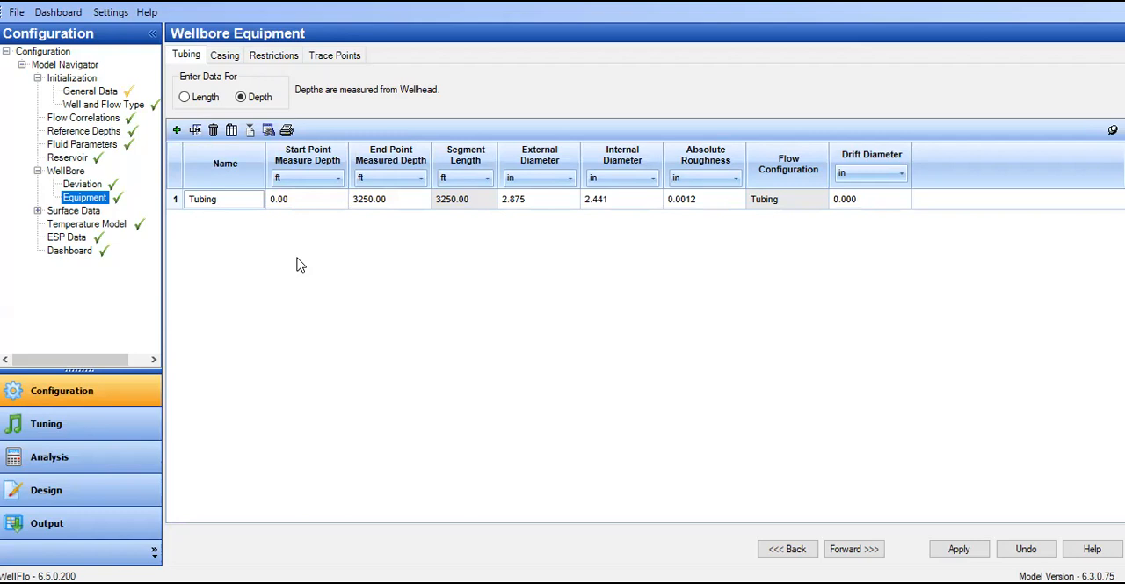
Step: Rename the casing entry in the wellbore equipment as Casing
click(678, 205)
click(223, 58)
click(243, 198)
drag(246, 199, 155, 196)
text(Casing)
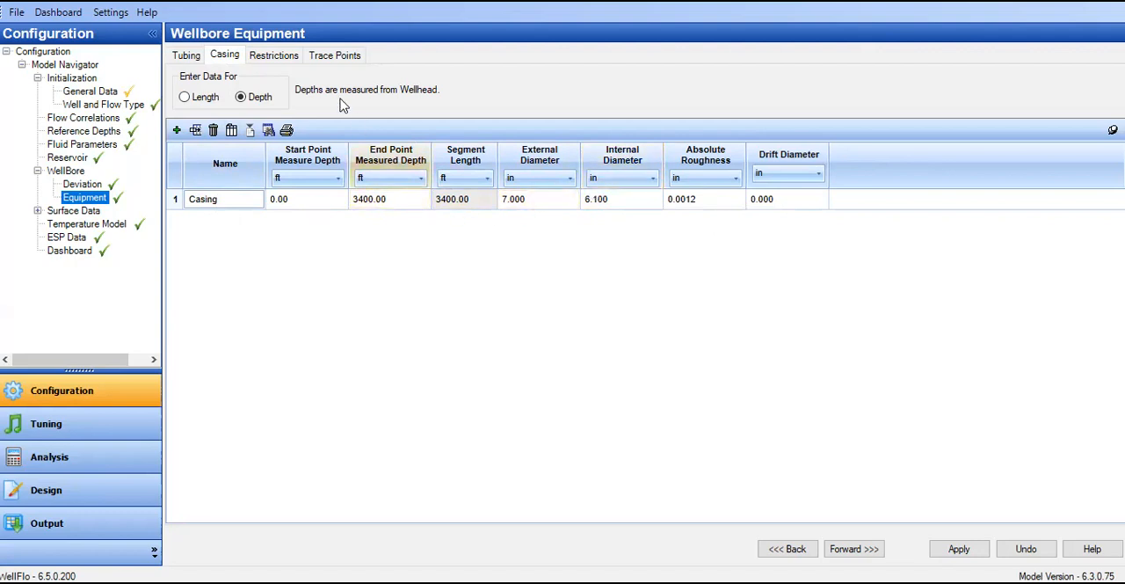
Step: Add an empty restriction to the wellbore equipment, view its equipment type options, and delete it again
click(275, 58)
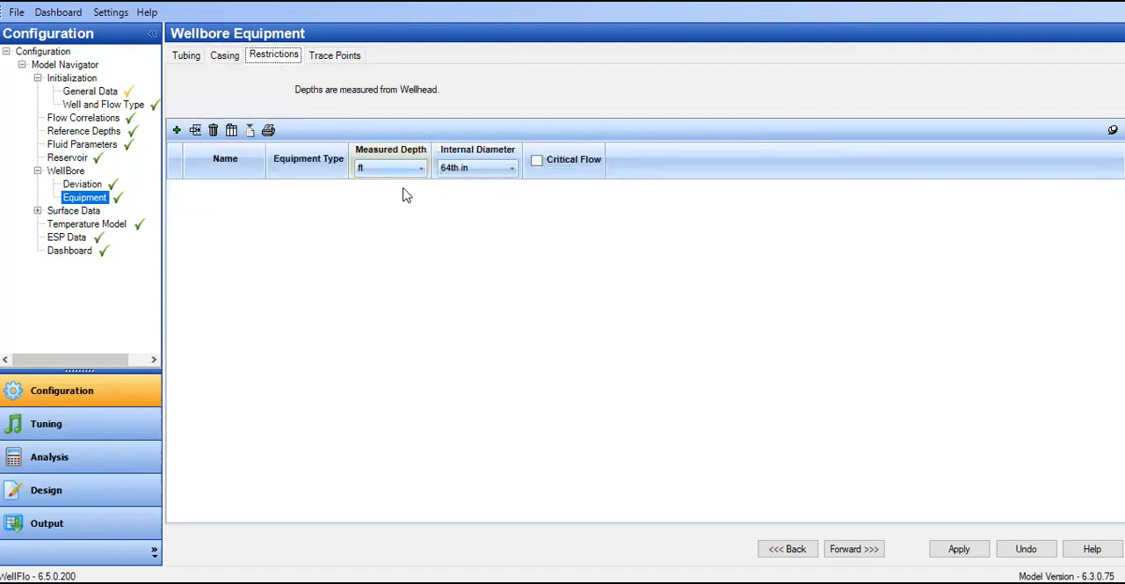
click(176, 131)
click(319, 191)
click(319, 190)
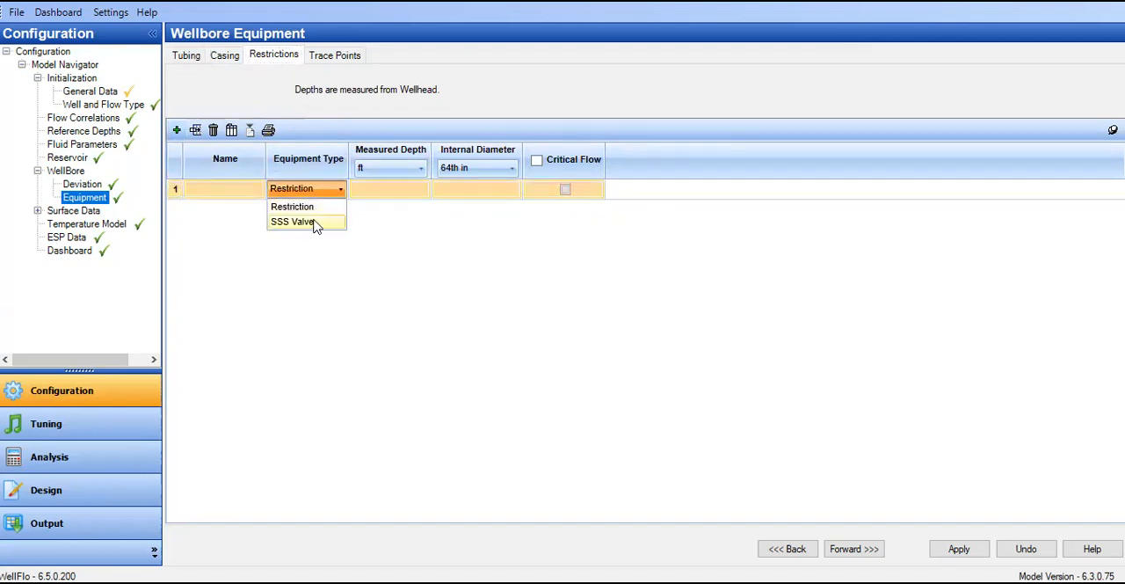
click(185, 205)
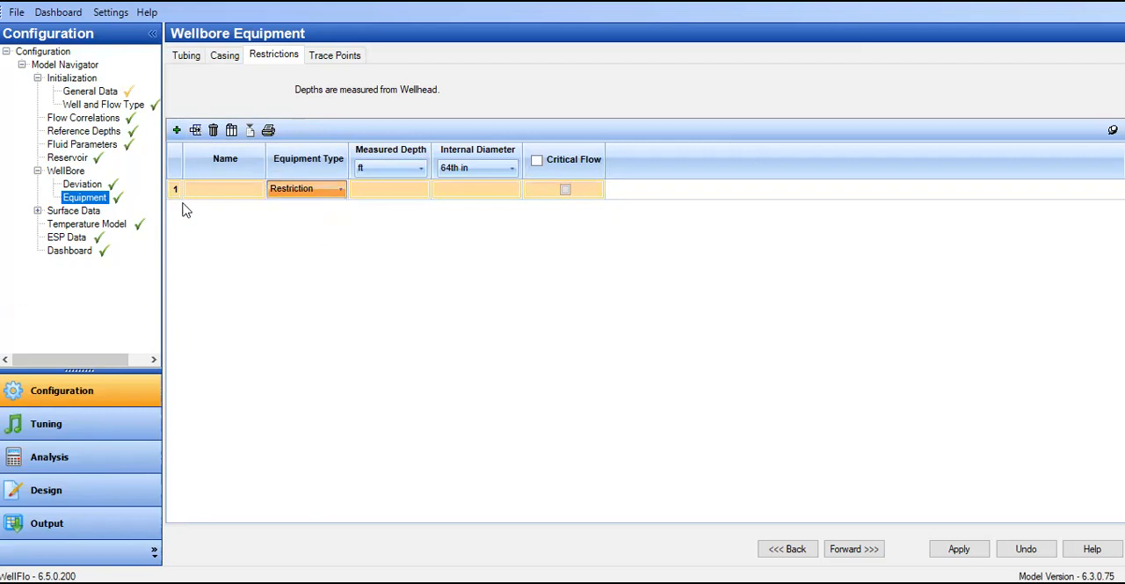
click(213, 130)
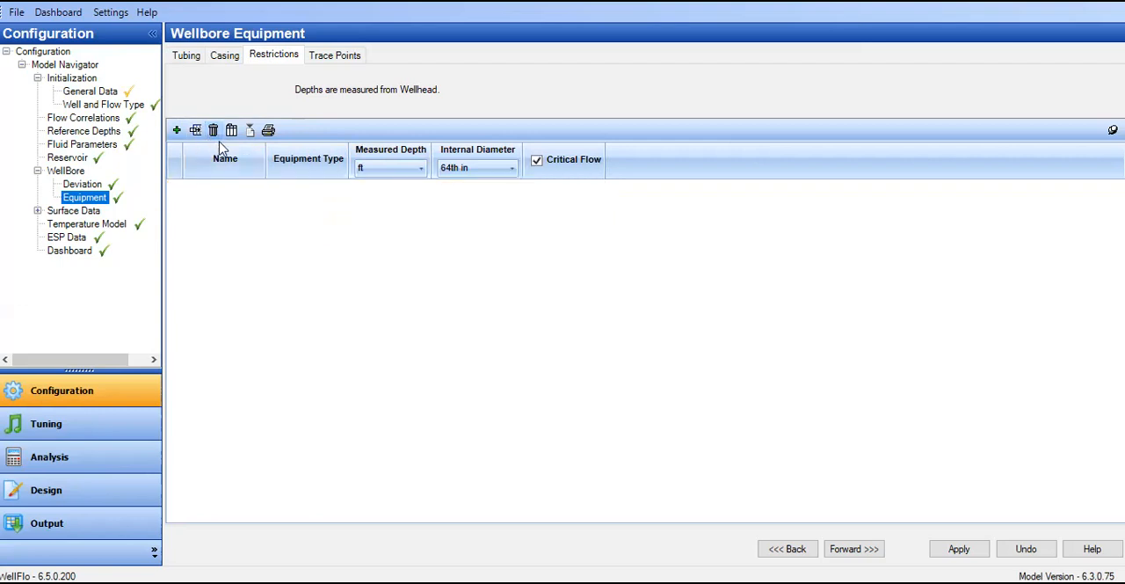
Step: View the trace points, and in the temperature model switch the surface surrounding temperature unit to deg C
click(349, 58)
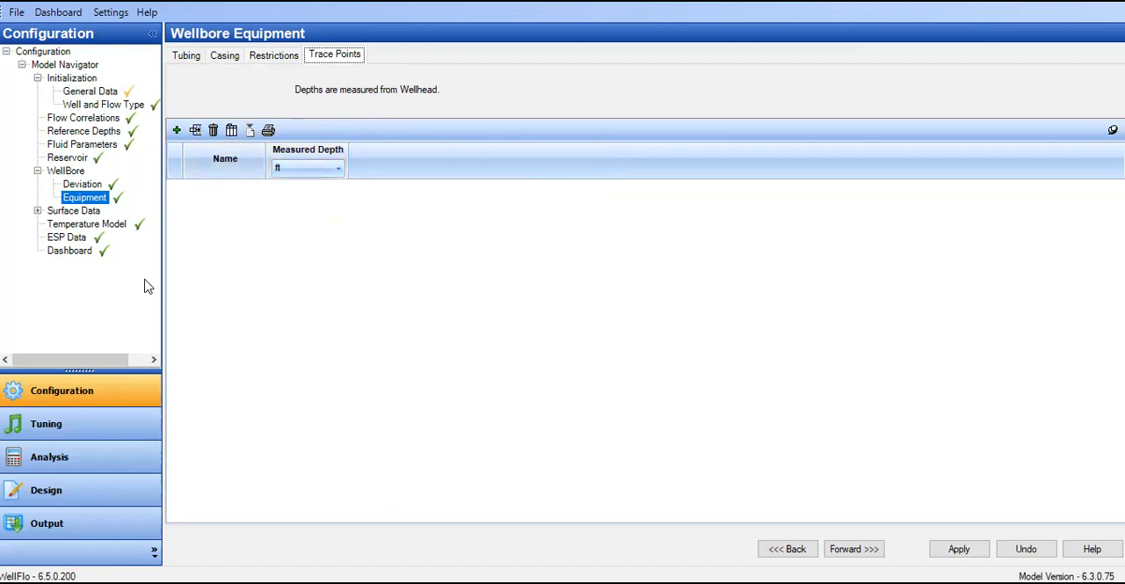
click(118, 227)
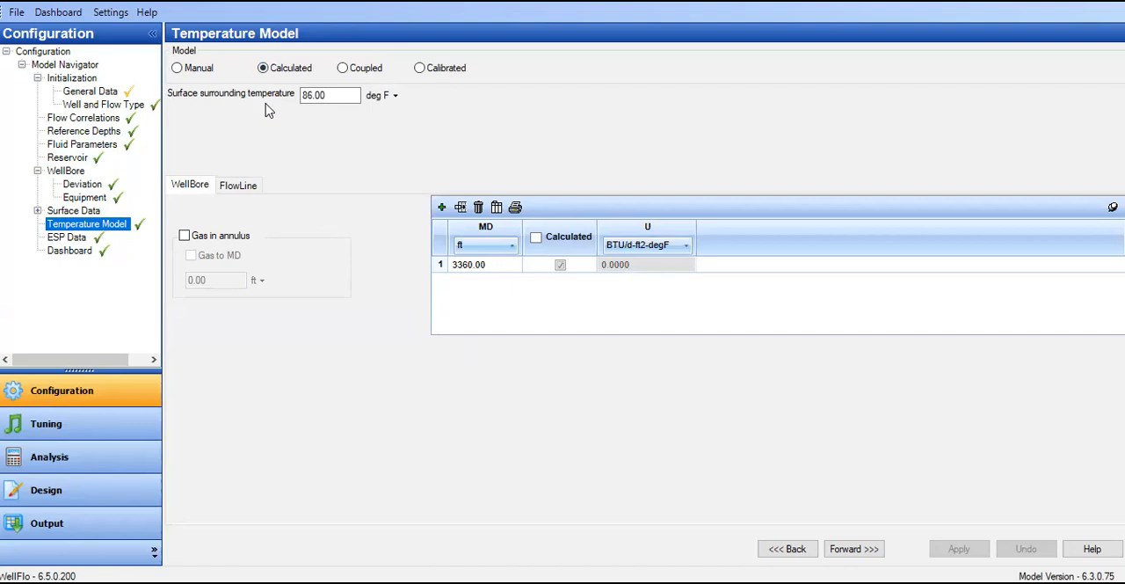
click(393, 99)
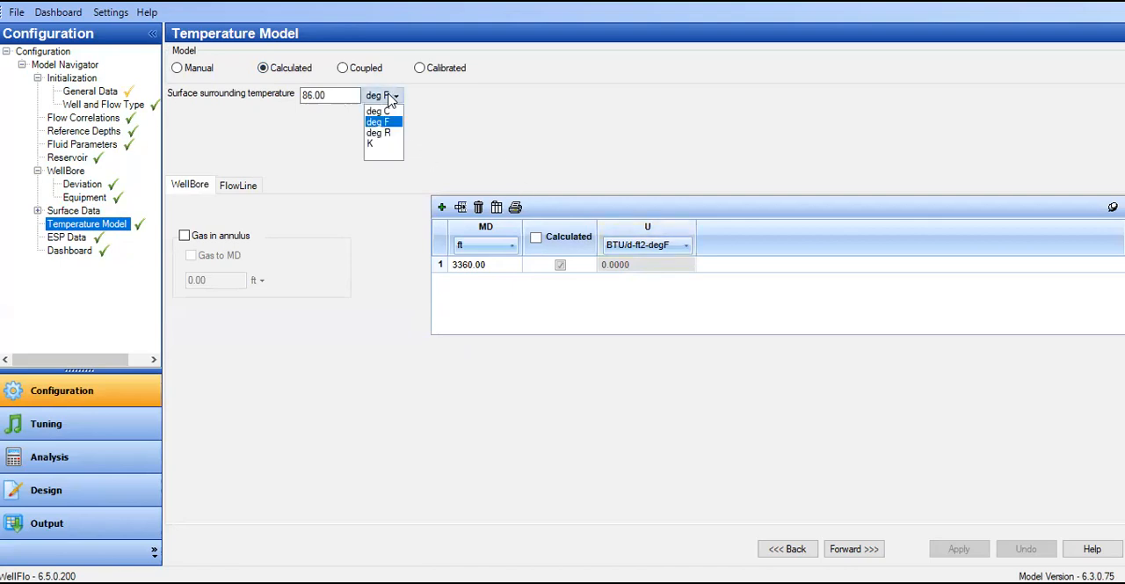
click(386, 111)
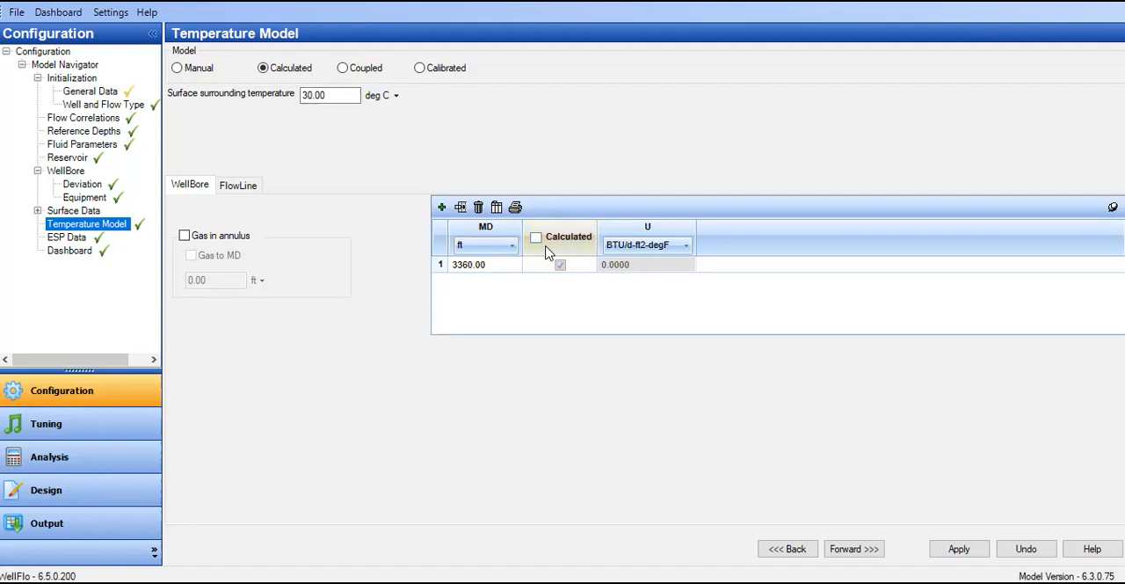
click(466, 266)
double_click(482, 266)
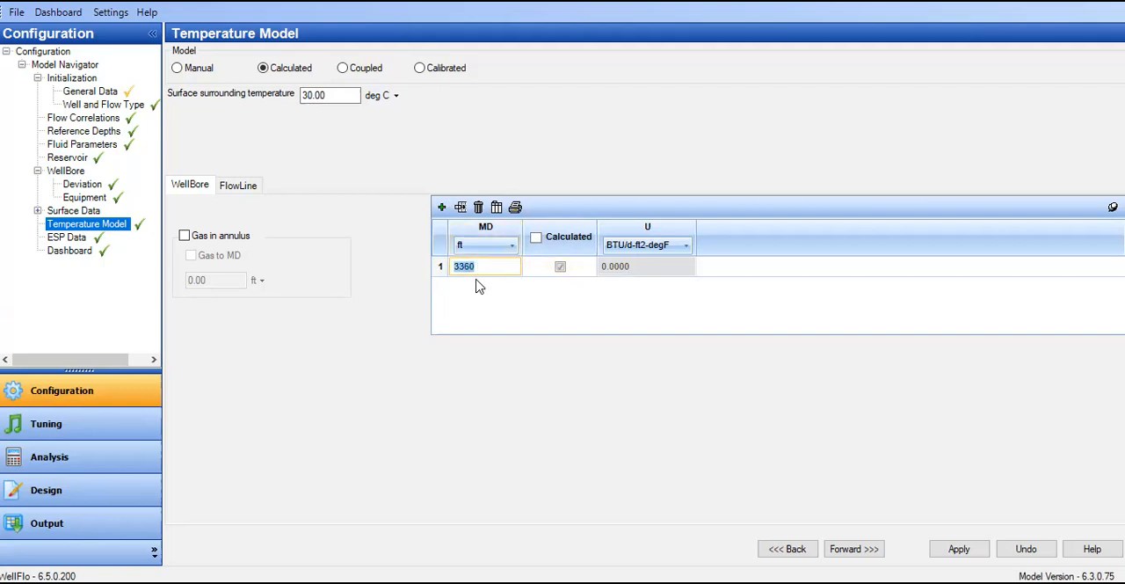
click(565, 305)
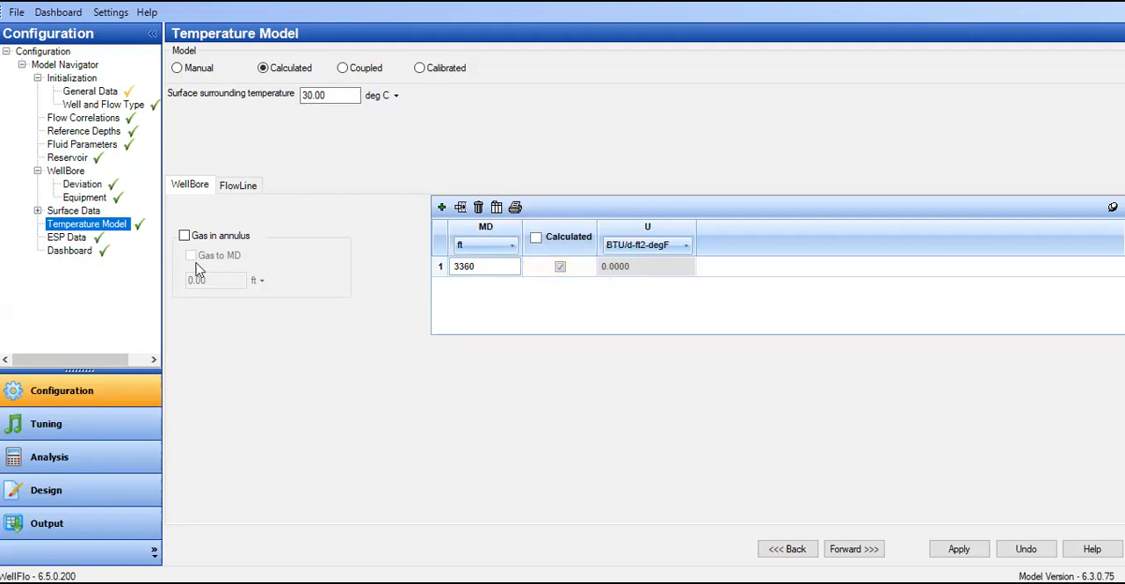
Step: Open the ESP data and review the pump model, its measured depth and the maximum equipment outer diameter
click(79, 239)
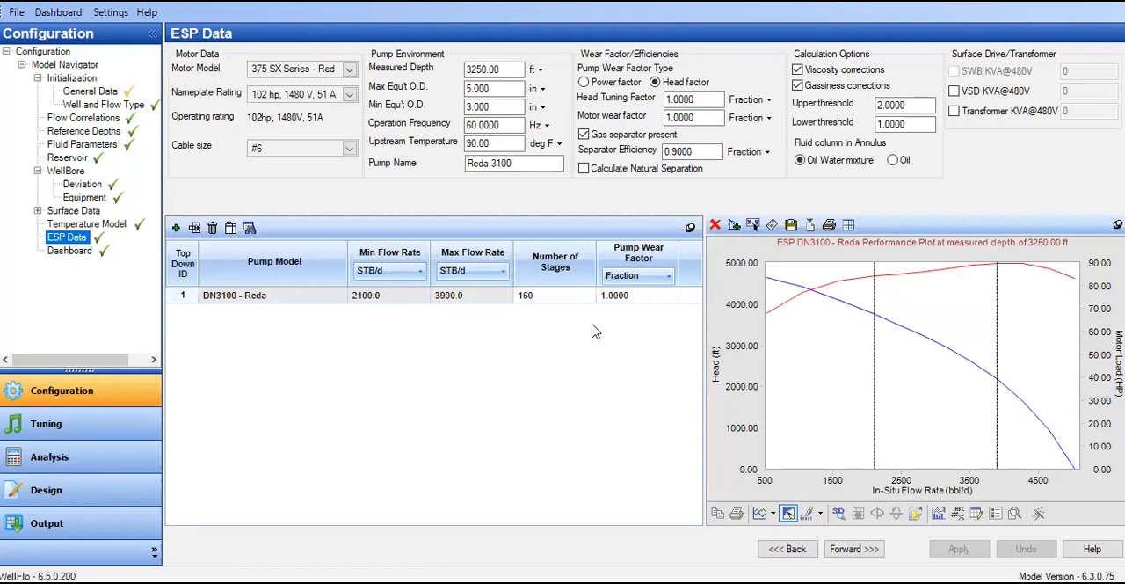
click(244, 299)
drag(514, 72, 465, 72)
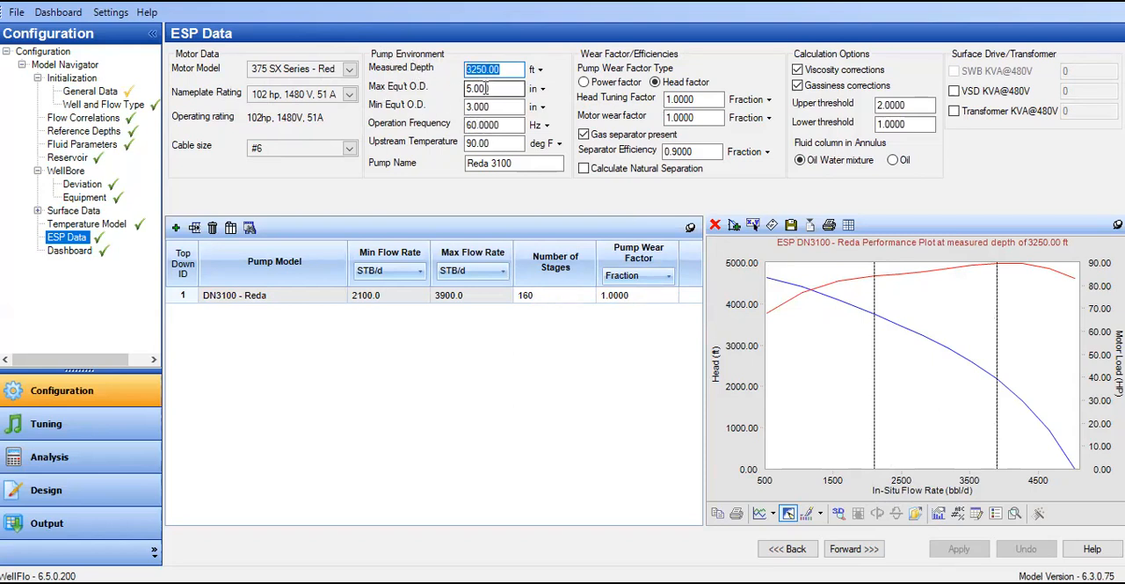
click(486, 89)
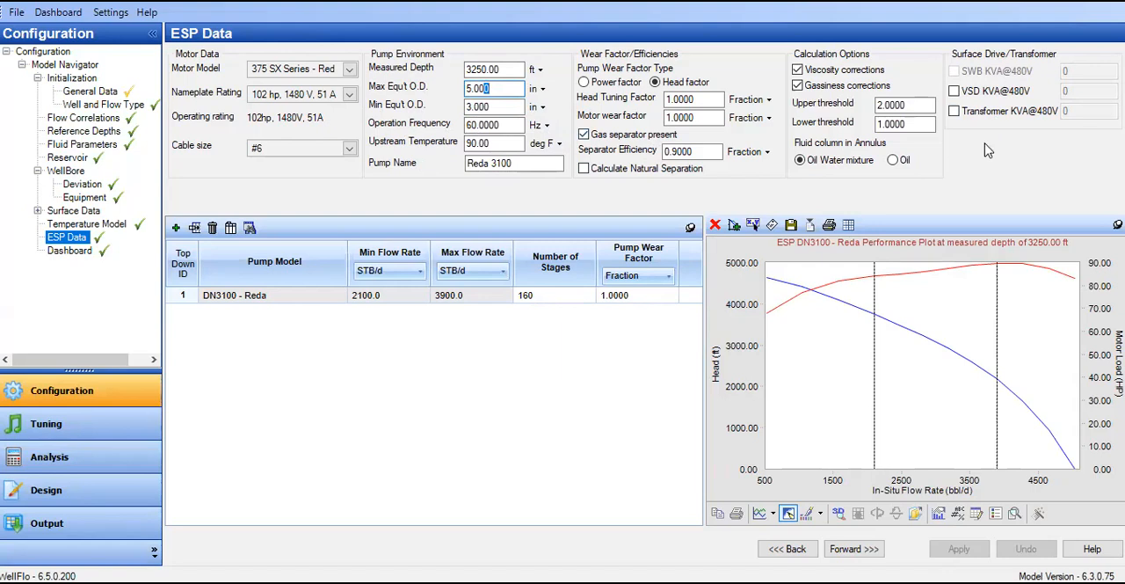
Step: Delete the existing DN3100 pump from the ESP pump table and add an empty pump row
click(185, 298)
click(213, 228)
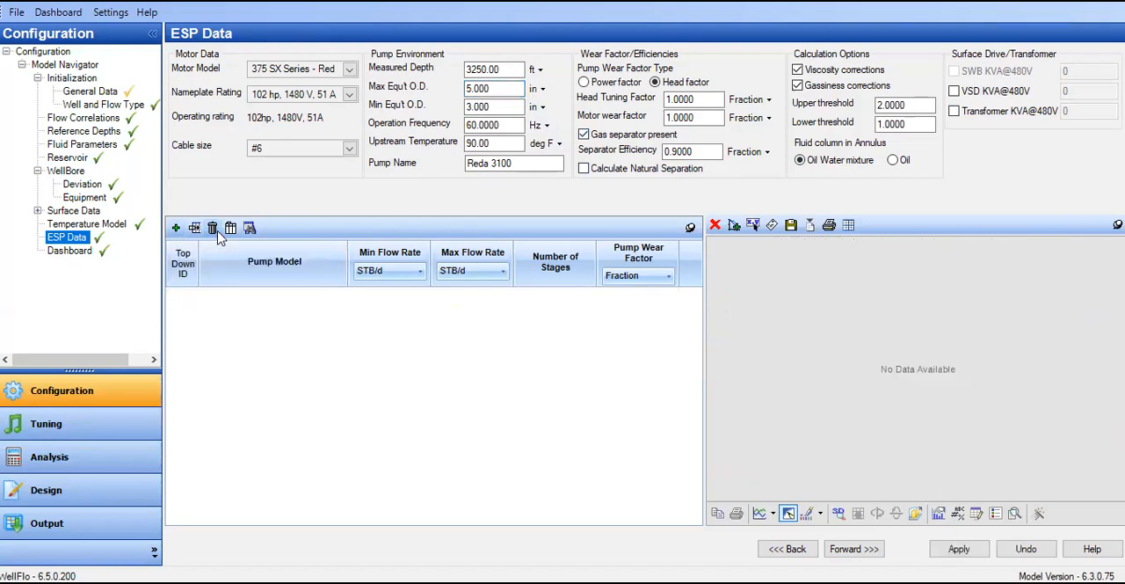
click(176, 228)
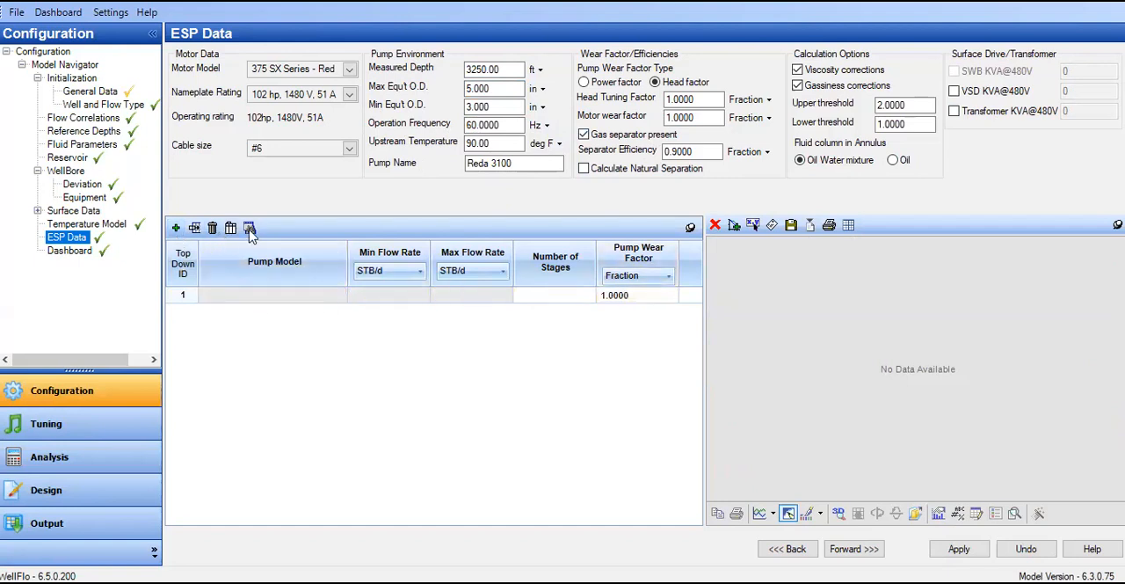
Step: Choose the Reda DN2400 pump from the catalog as the model for the empty pump row
click(279, 299)
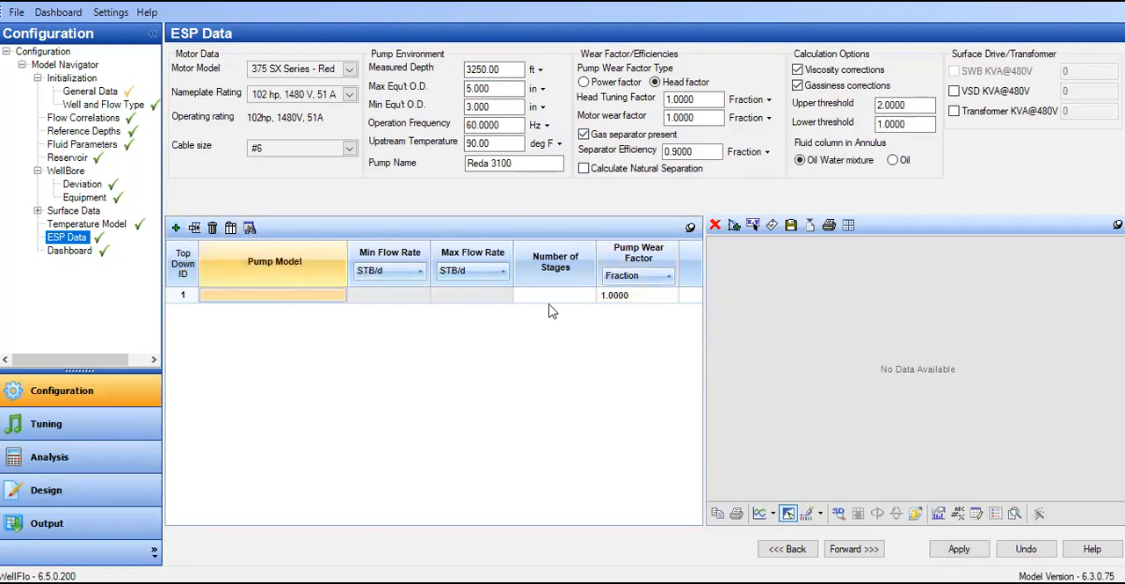
click(249, 228)
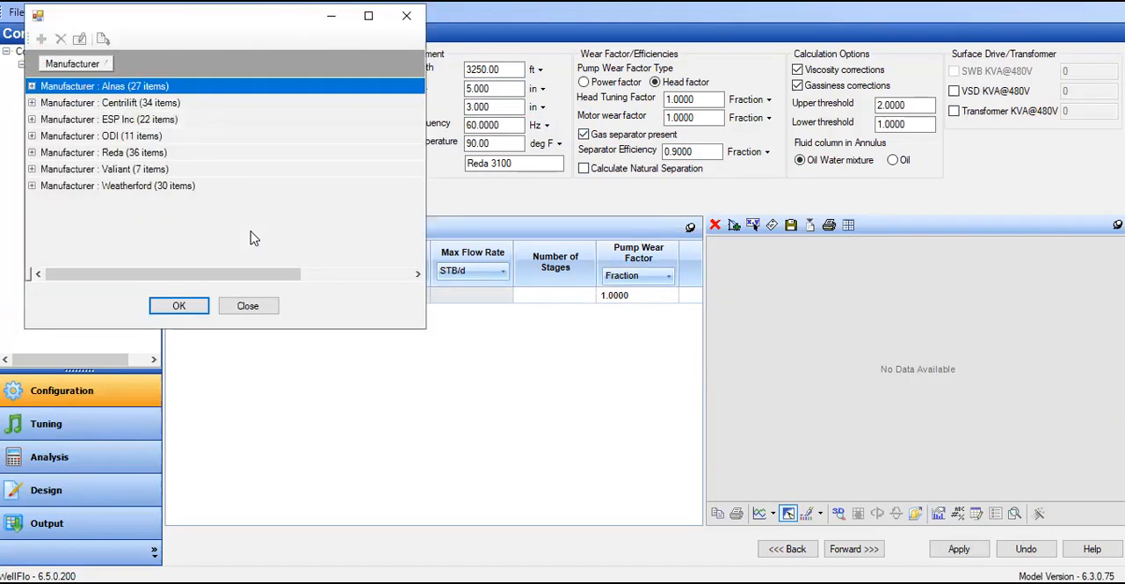
click(32, 153)
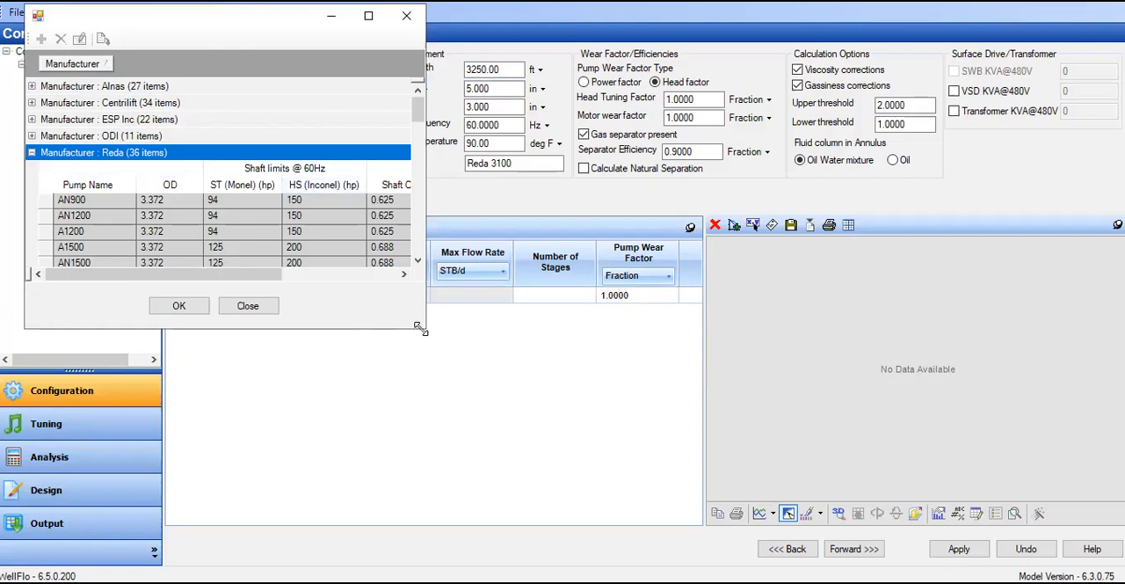
drag(420, 327, 969, 534)
scroll(620, 307, down, 5)
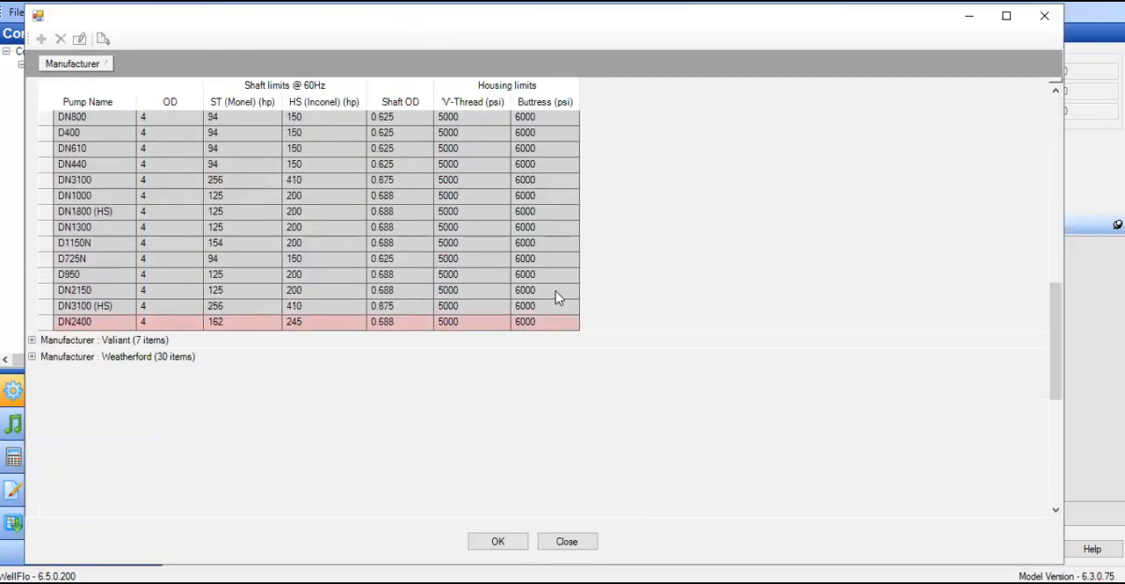
click(54, 324)
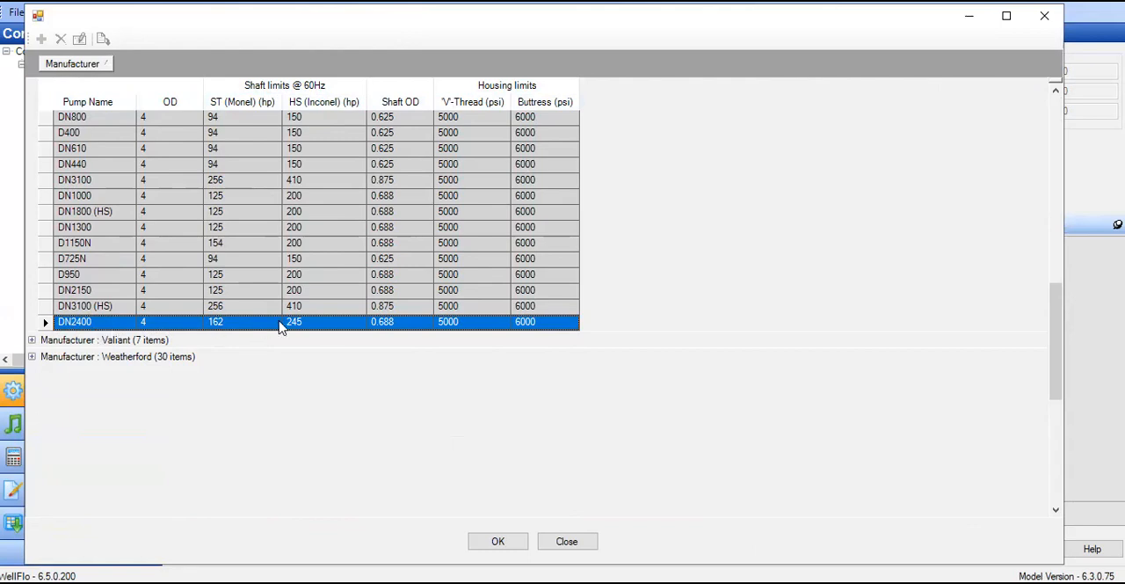
click(503, 542)
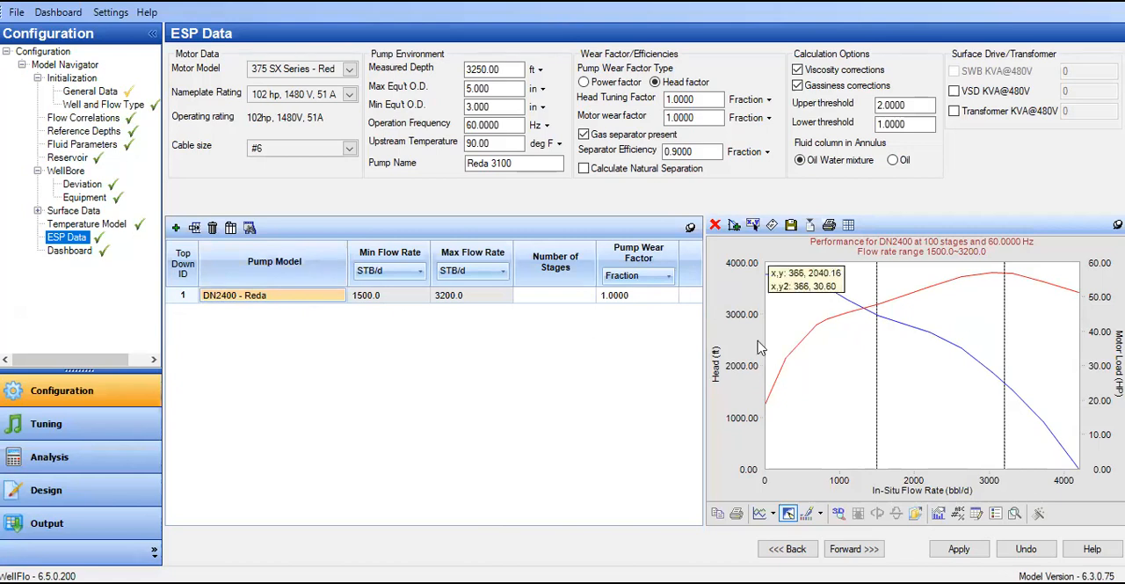
Step: Review the DN2400 pump's flow rate limits and set its number of stages to 60
click(366, 302)
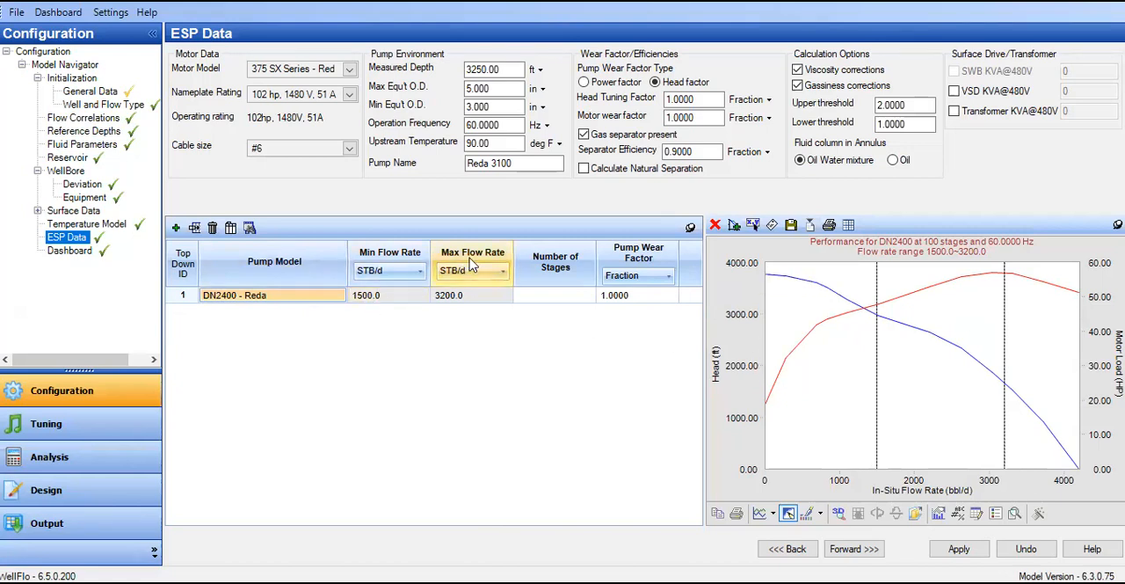
click(446, 302)
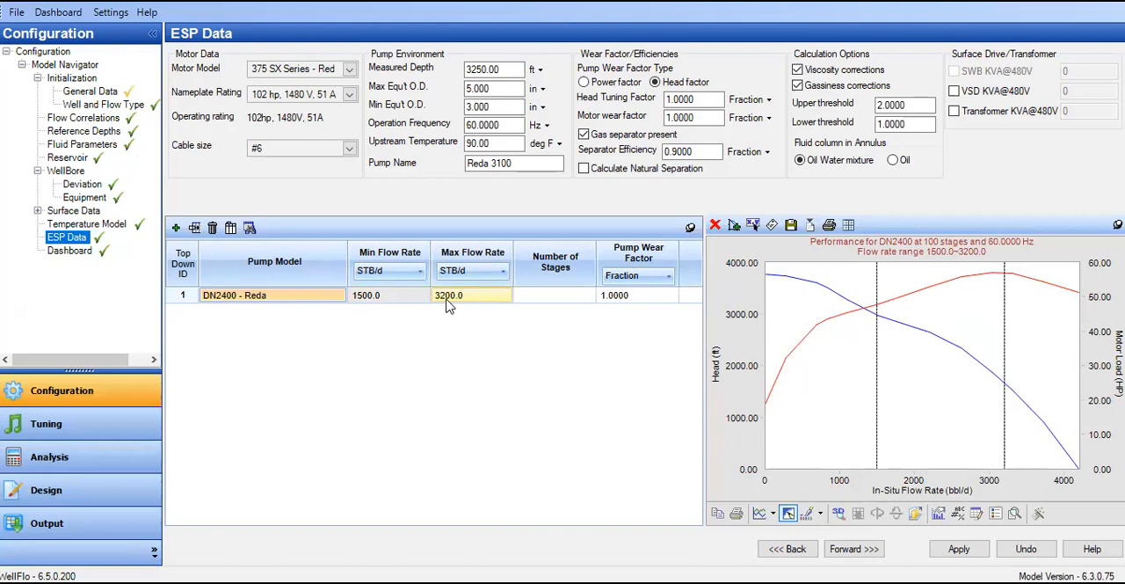
click(364, 303)
click(485, 301)
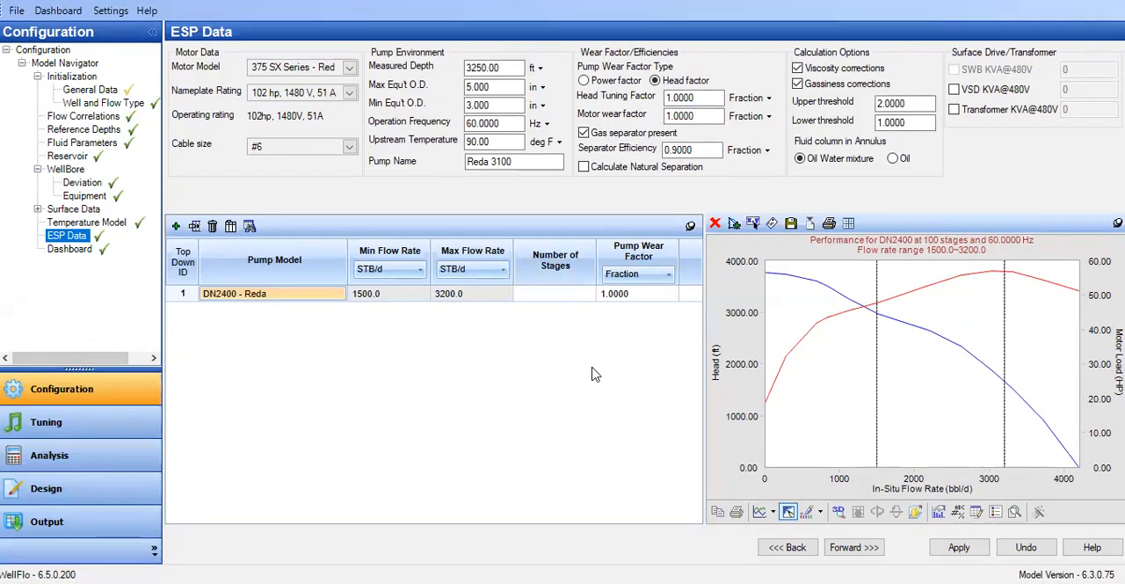
click(562, 299)
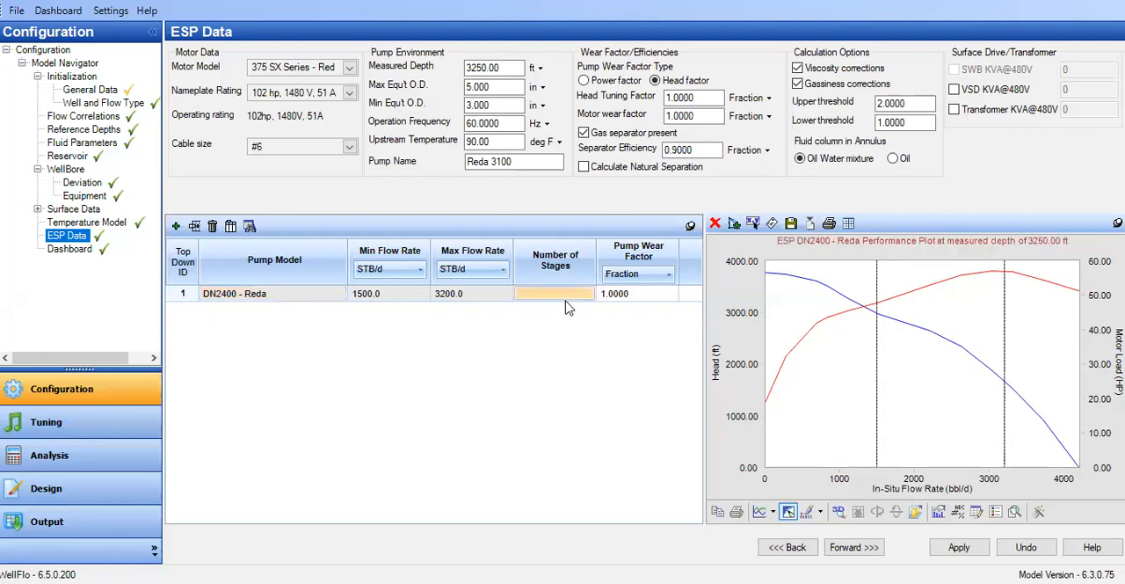
text(60)
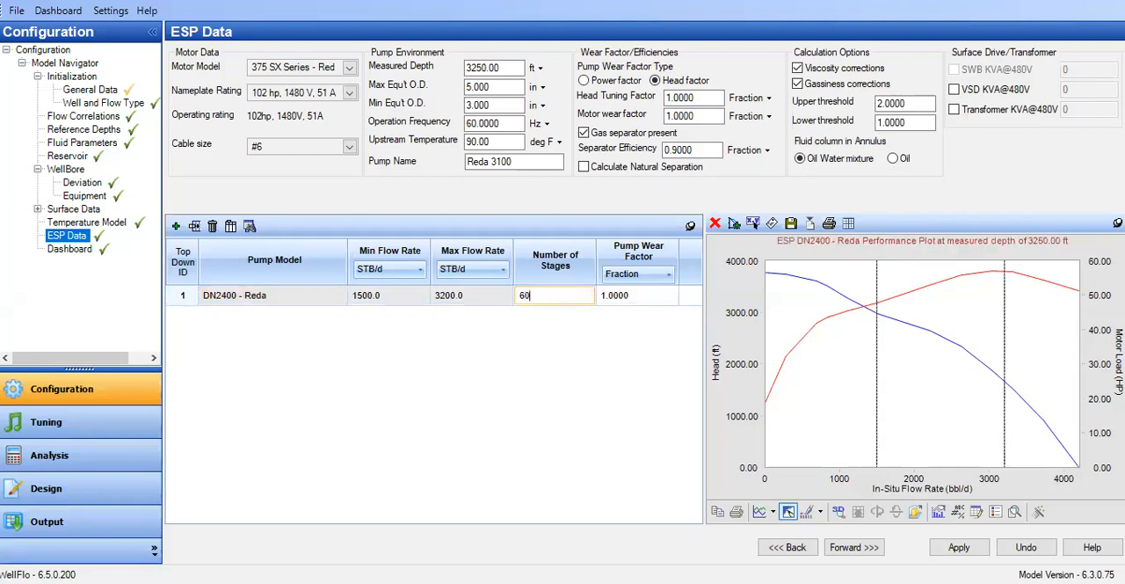
click(492, 298)
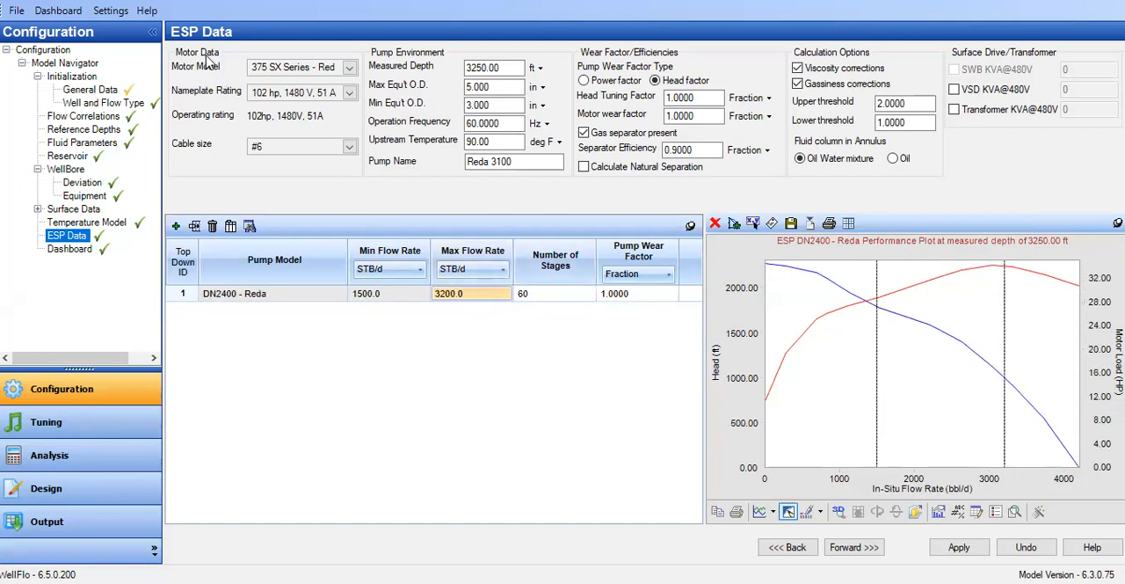
Step: Set the nameplate rating of the 375 SX Series motor to 90 hp, 1760 V, 39 A
click(350, 70)
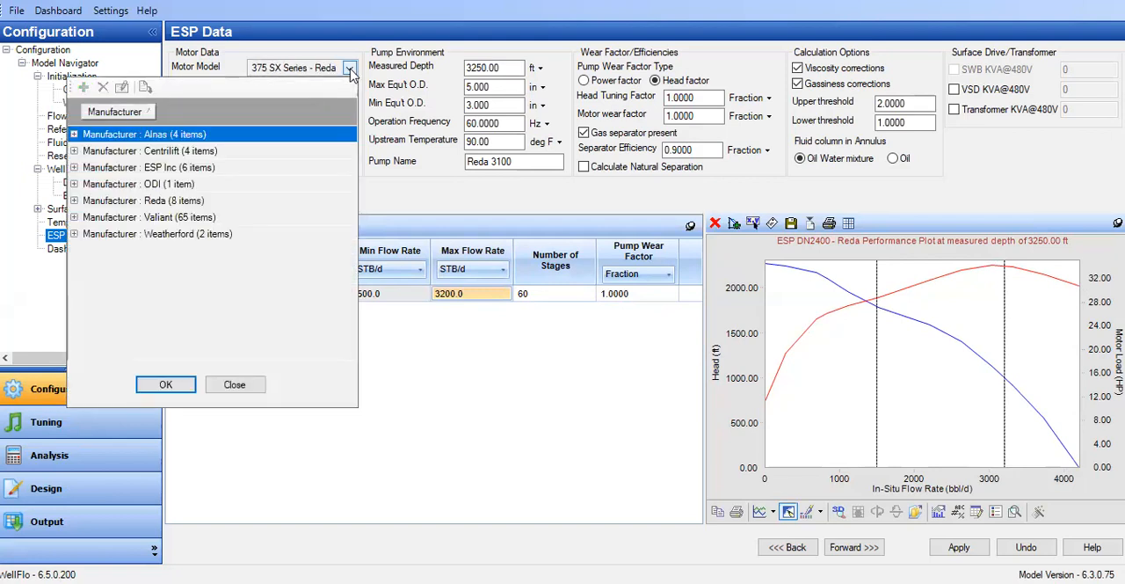
click(449, 409)
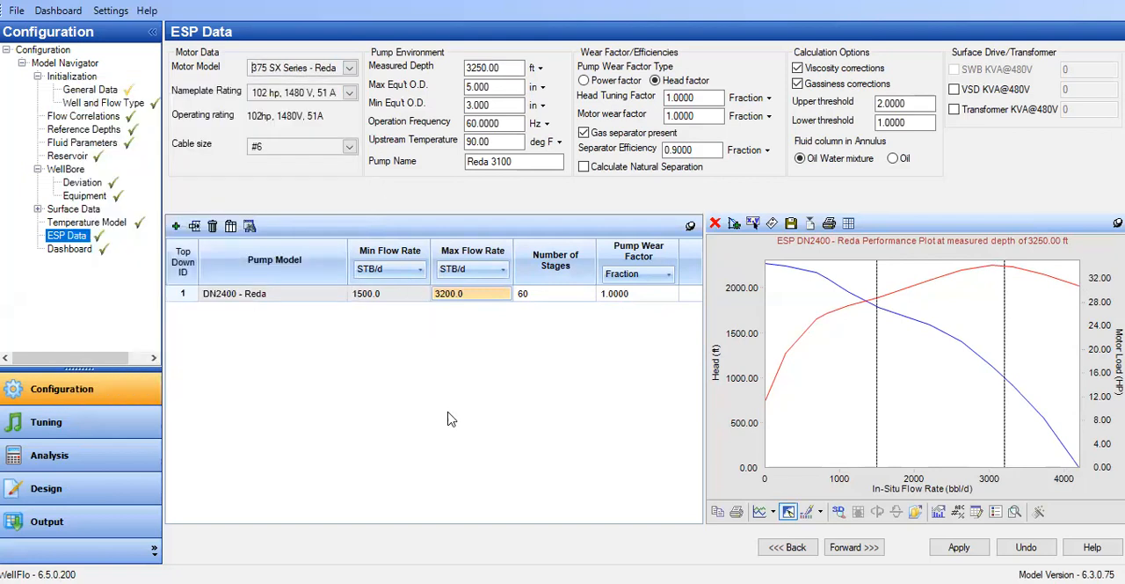
click(349, 93)
scroll(263, 194, down, 7)
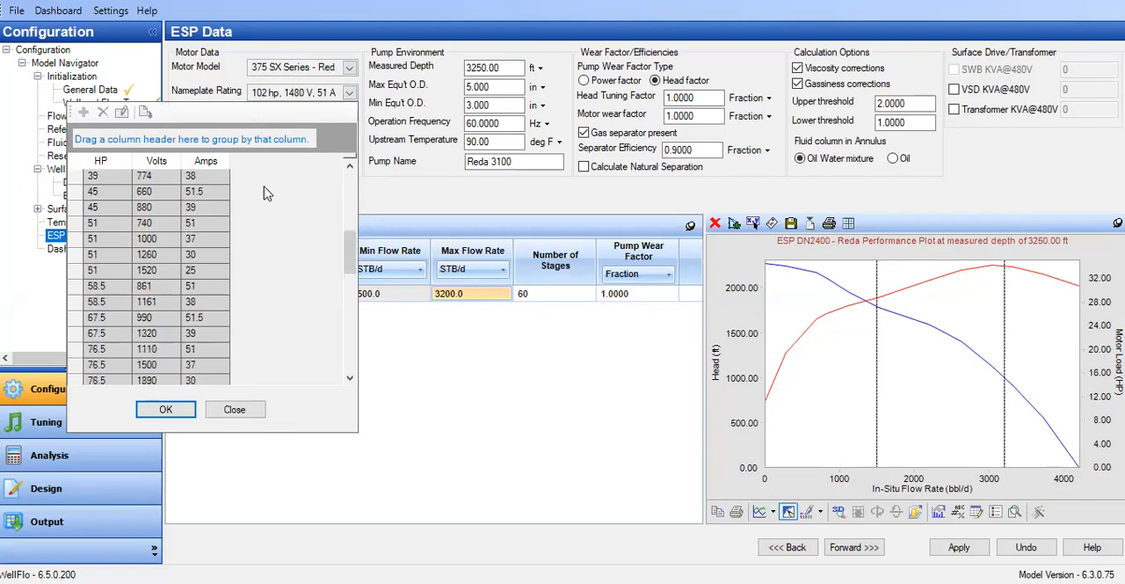
click(123, 239)
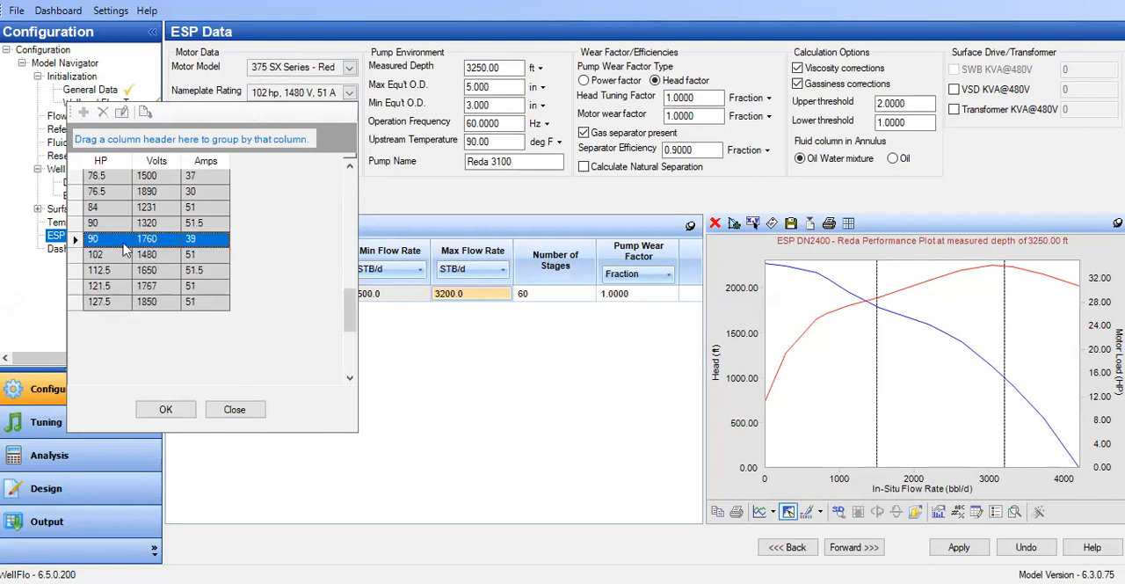
click(163, 410)
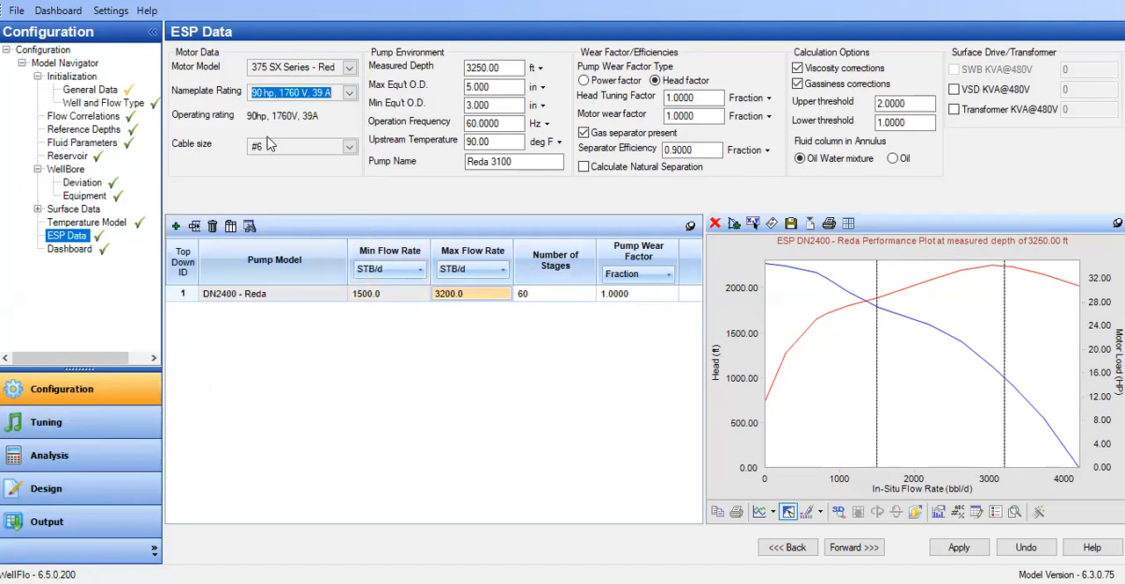
Step: Examine the Reda motor series and their outer diameters in the motor model catalog, keeping the current motor selection
click(348, 69)
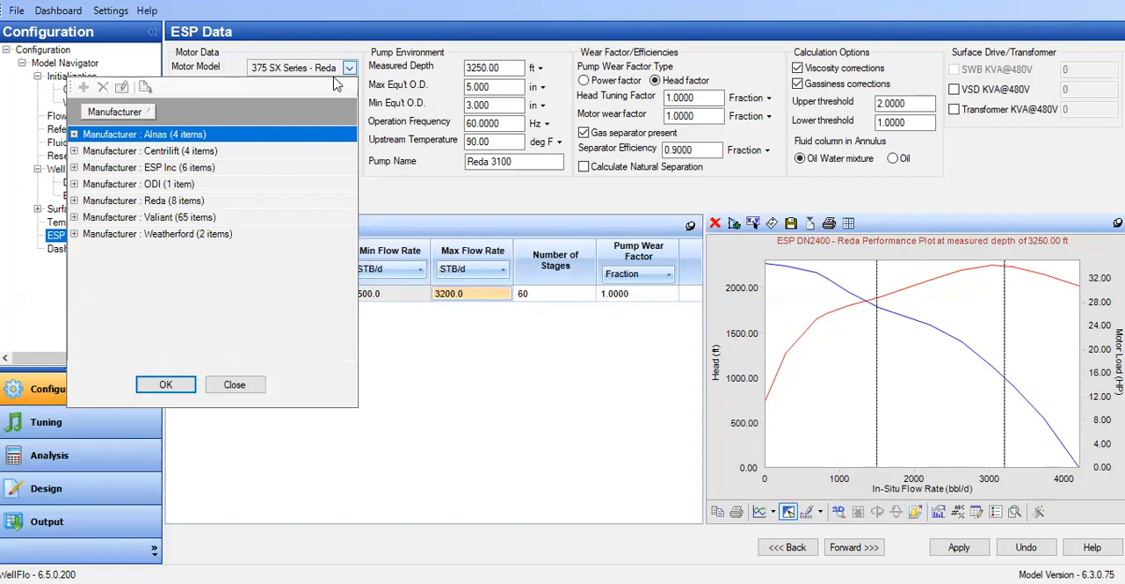
click(74, 200)
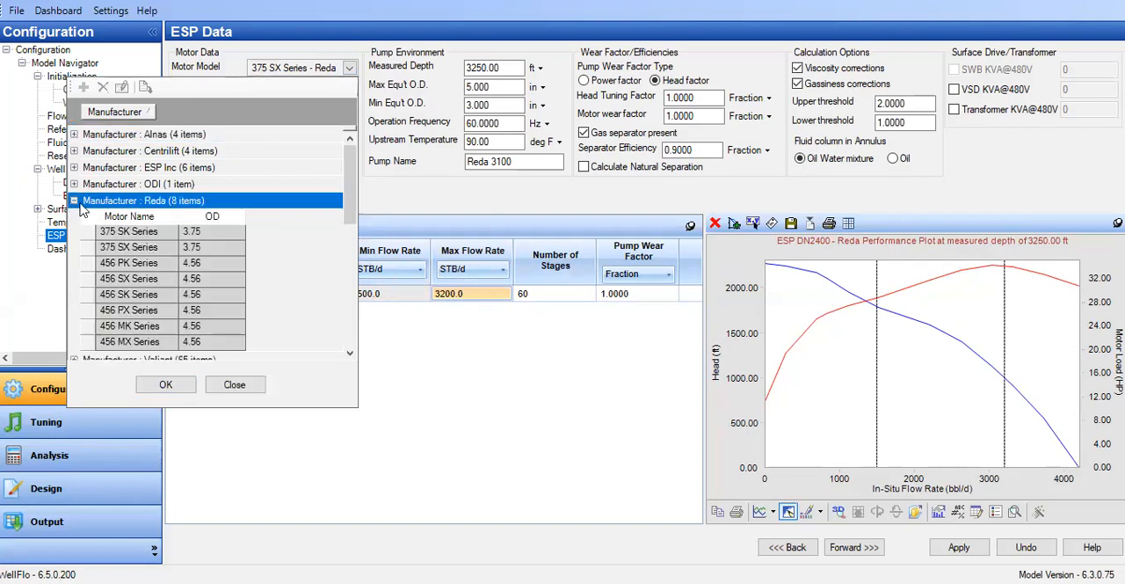
drag(348, 215, 348, 344)
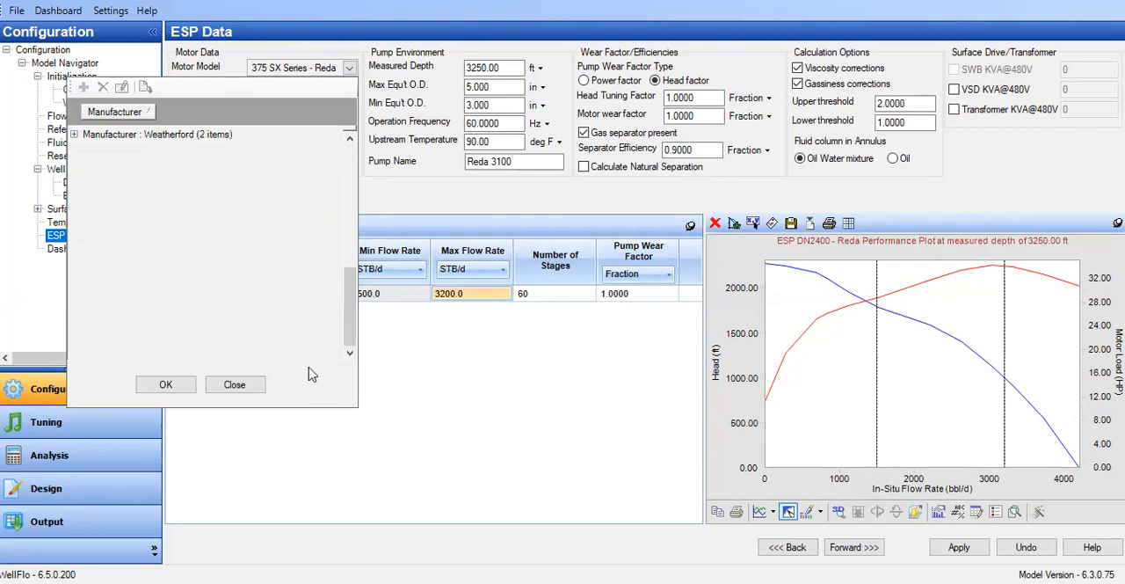
click(413, 356)
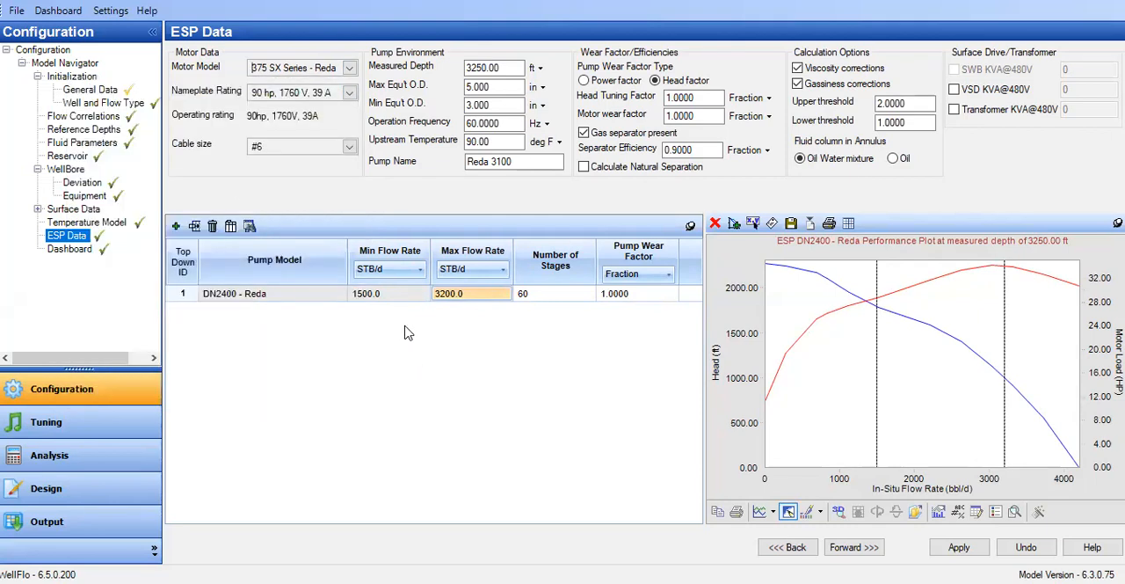
click(349, 69)
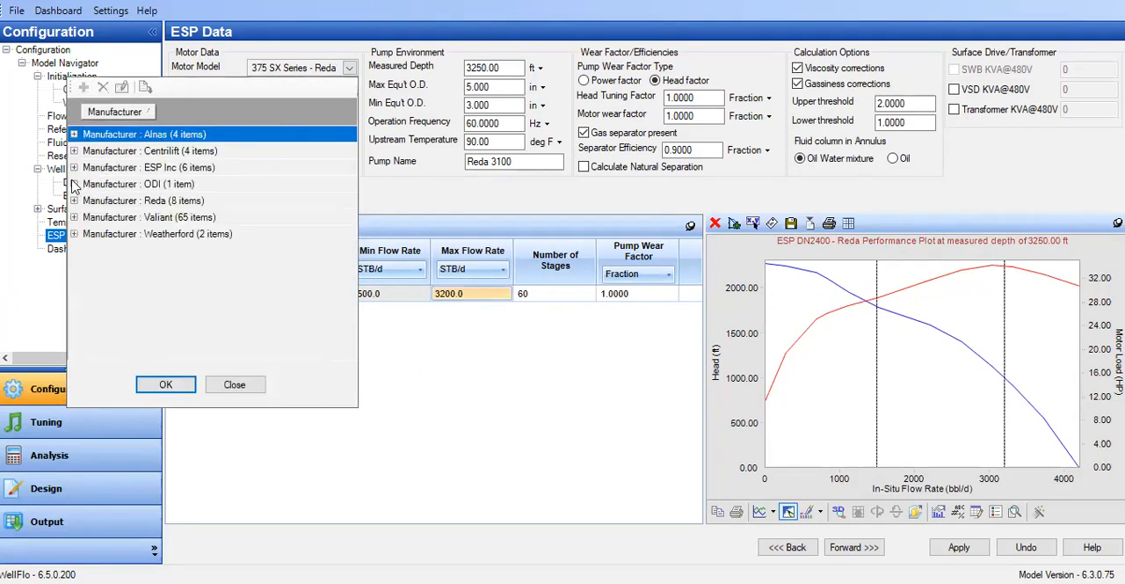
click(74, 201)
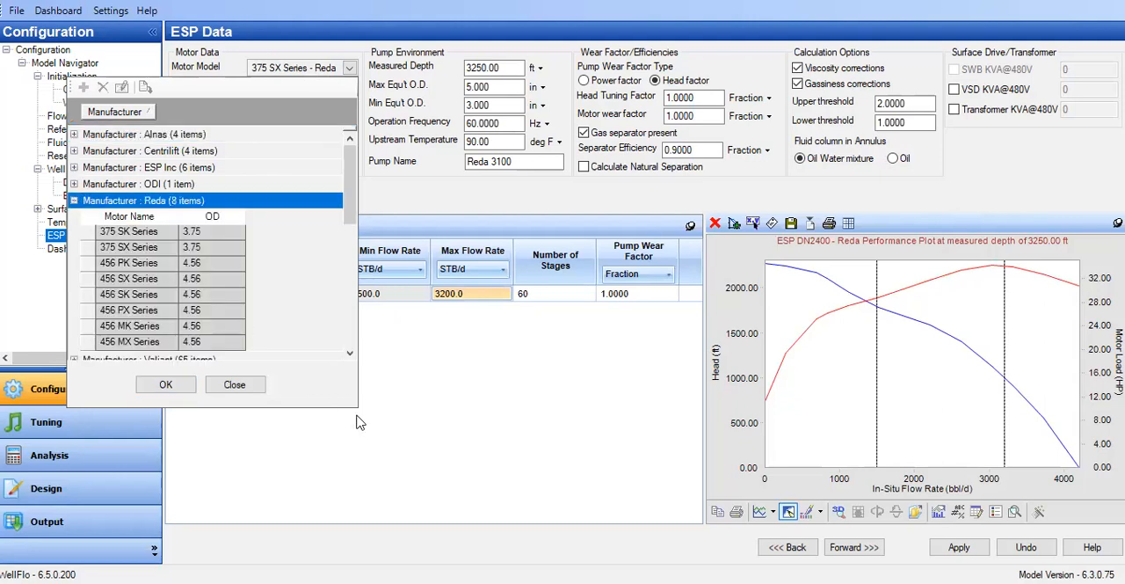
drag(349, 209, 342, 226)
scroll(277, 258, up, 1)
scroll(234, 286, down, 1)
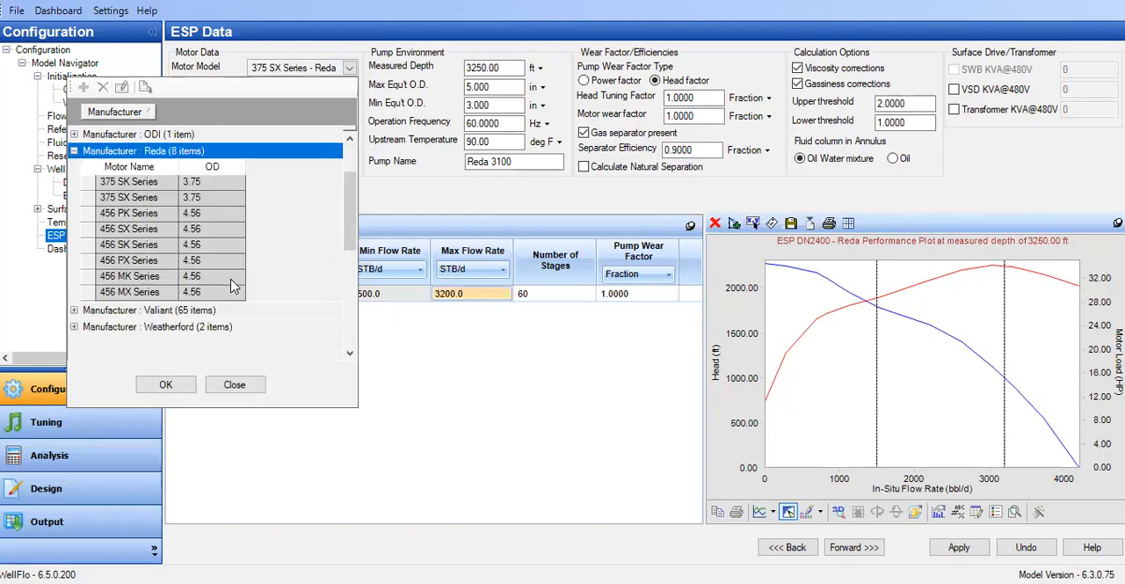
scroll(231, 280, down, 2)
scroll(231, 280, up, 2)
click(414, 498)
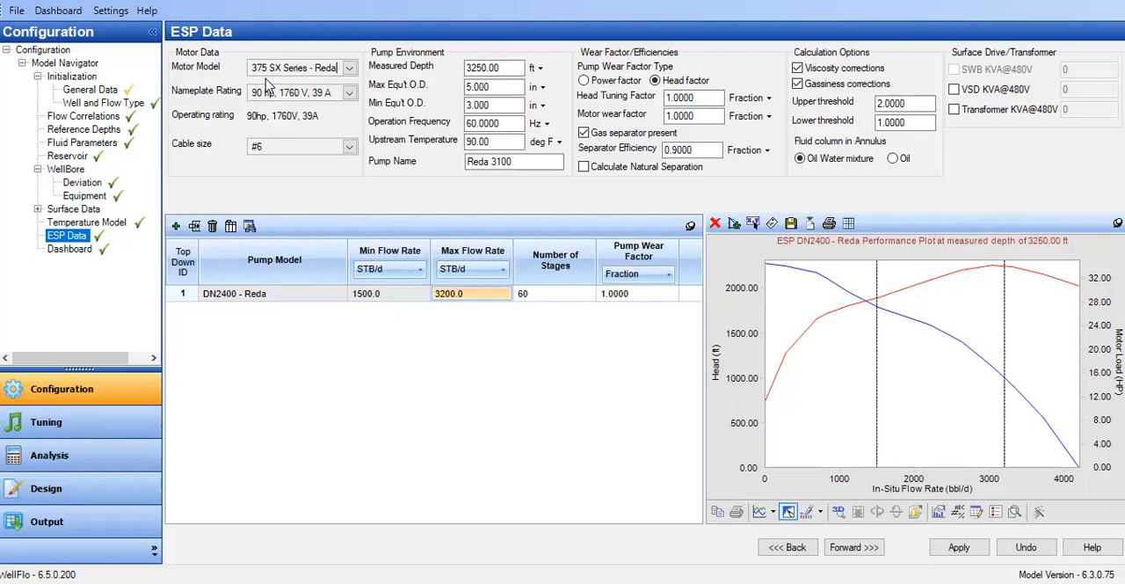
Step: Apply the edited pump and motor settings to the ESP data
click(959, 546)
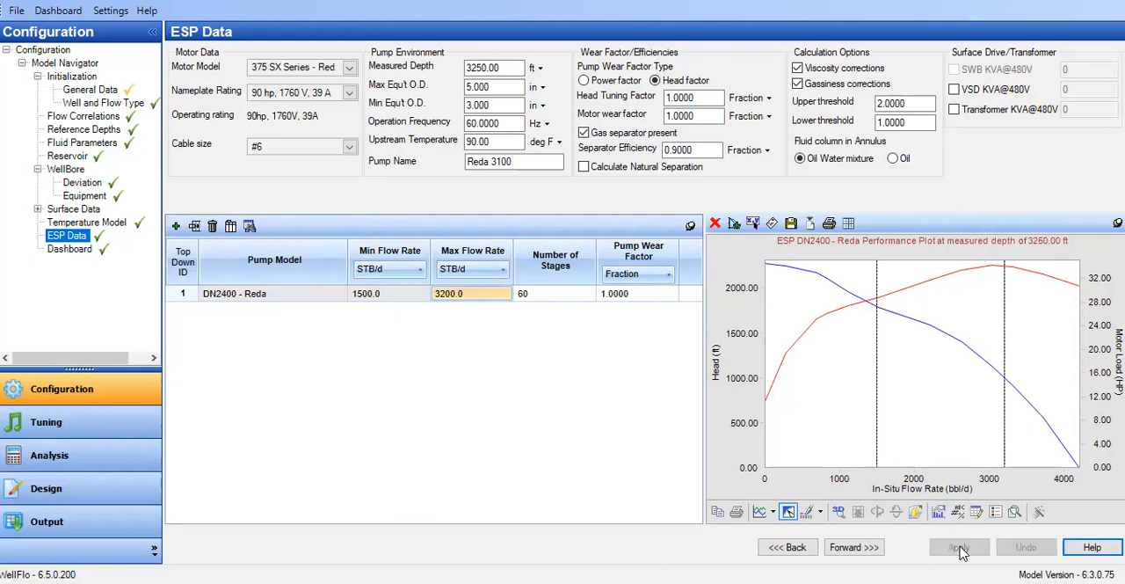